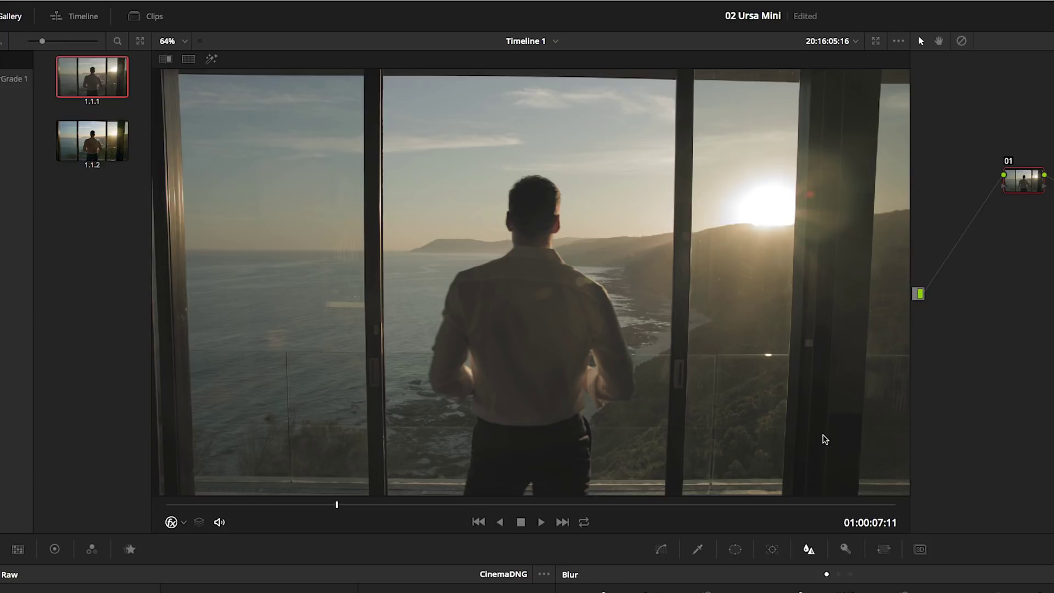
# - Show the waveform scope, then lower the Offset wheel and reset it to default
pyautogui.hotkey('ctrl', 'shift', 'w')
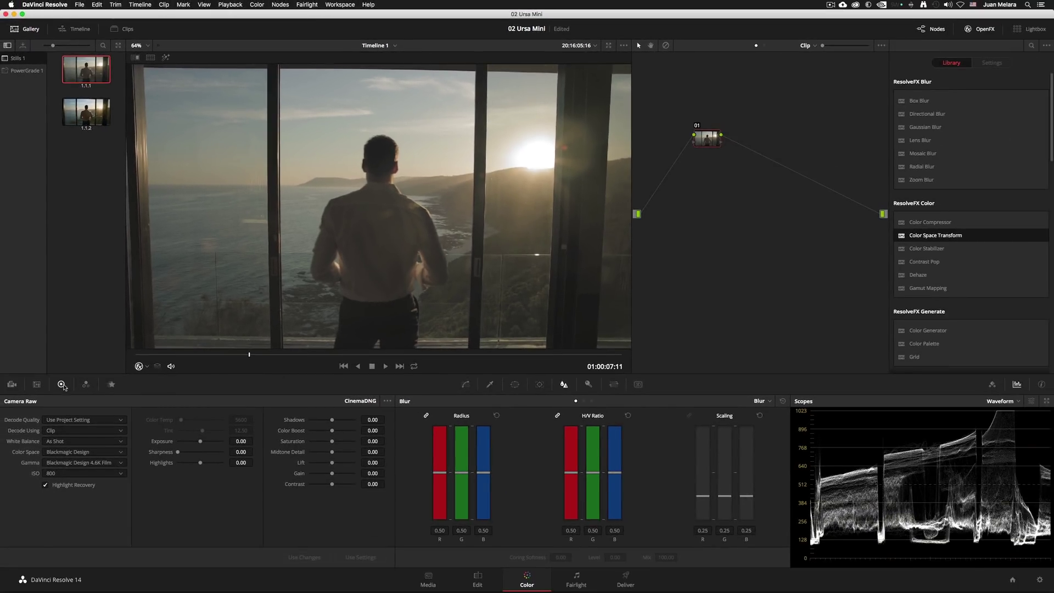
pyautogui.click(61, 383)
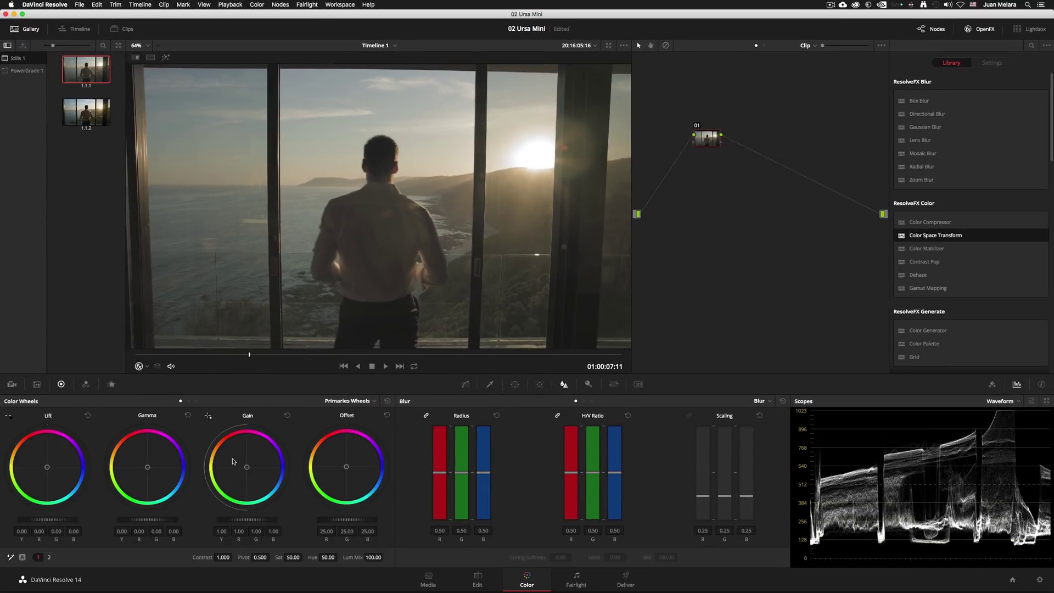
pyautogui.moveTo(337, 520); pyautogui.dragTo(302, 521)
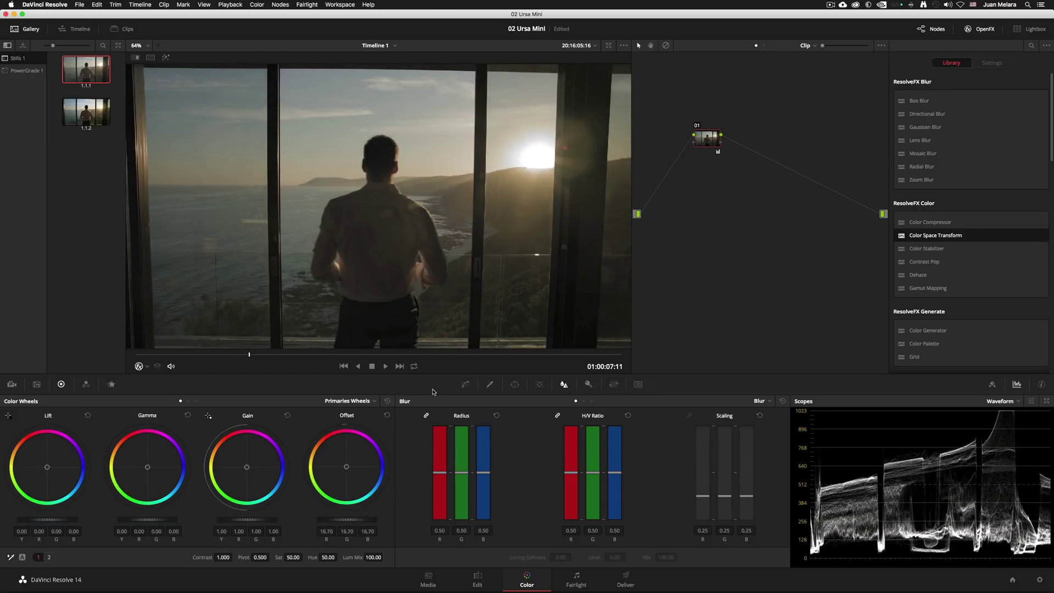
pyautogui.click(387, 415)
# - Set the Camera Raw ISO to 200
pyautogui.click(12, 384)
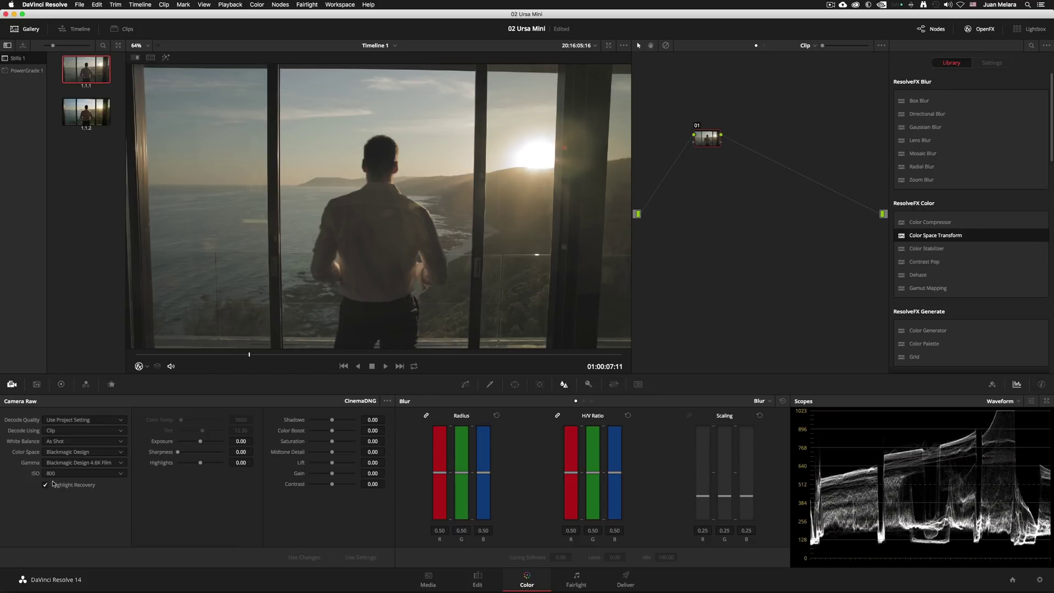
pyautogui.click(61, 473)
pyautogui.click(52, 485)
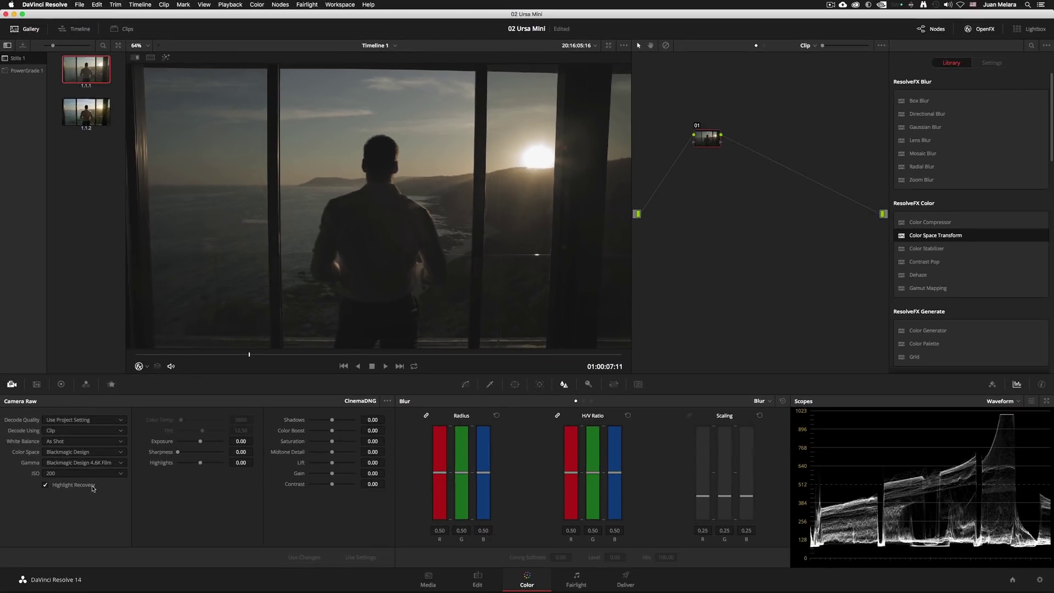
# - Restore raw ISO 800, lower Contrast to about 0.756, then reset Contrast and Pivot
pyautogui.click(80, 503)
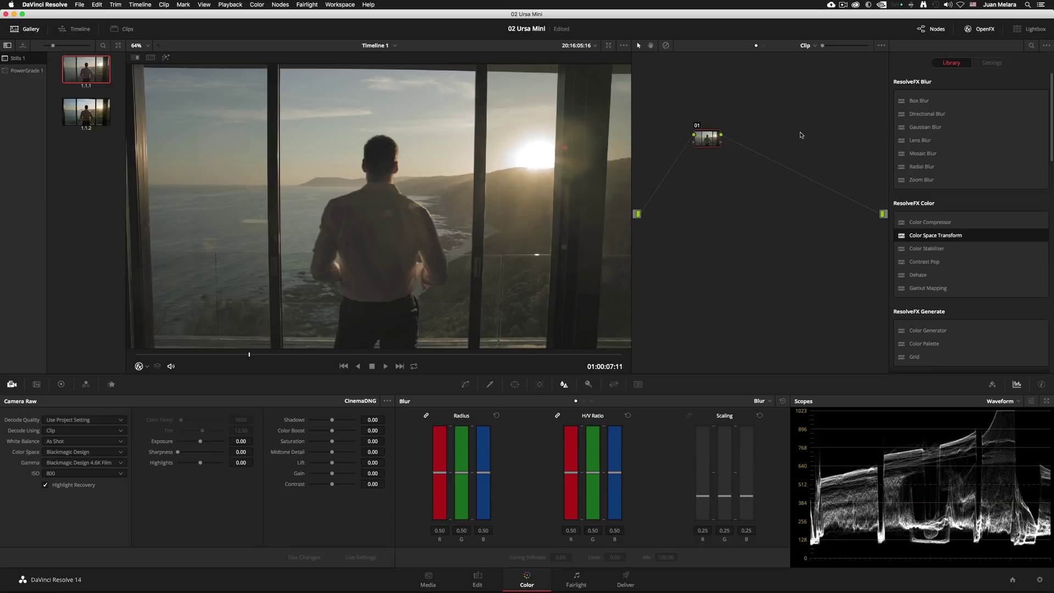
pyautogui.click(61, 384)
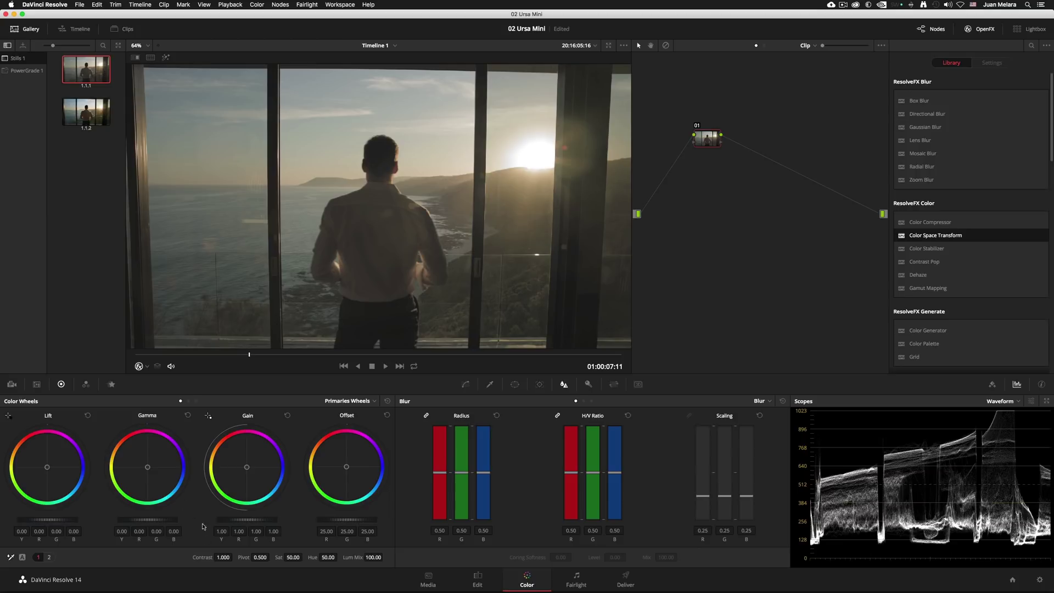
pyautogui.moveTo(208, 558); pyautogui.dragTo(247, 558)
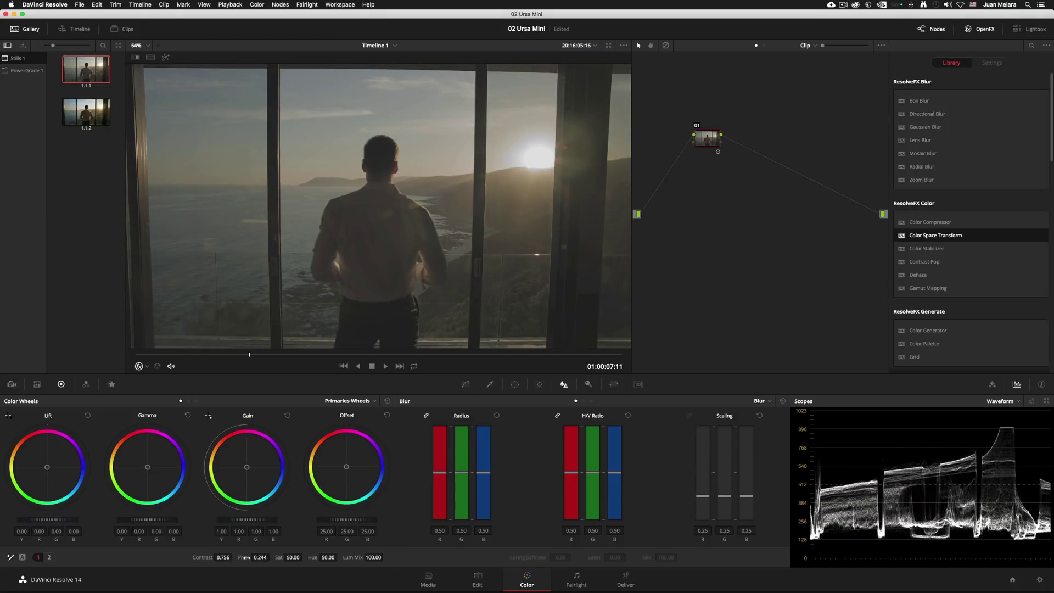
pyautogui.click(388, 401)
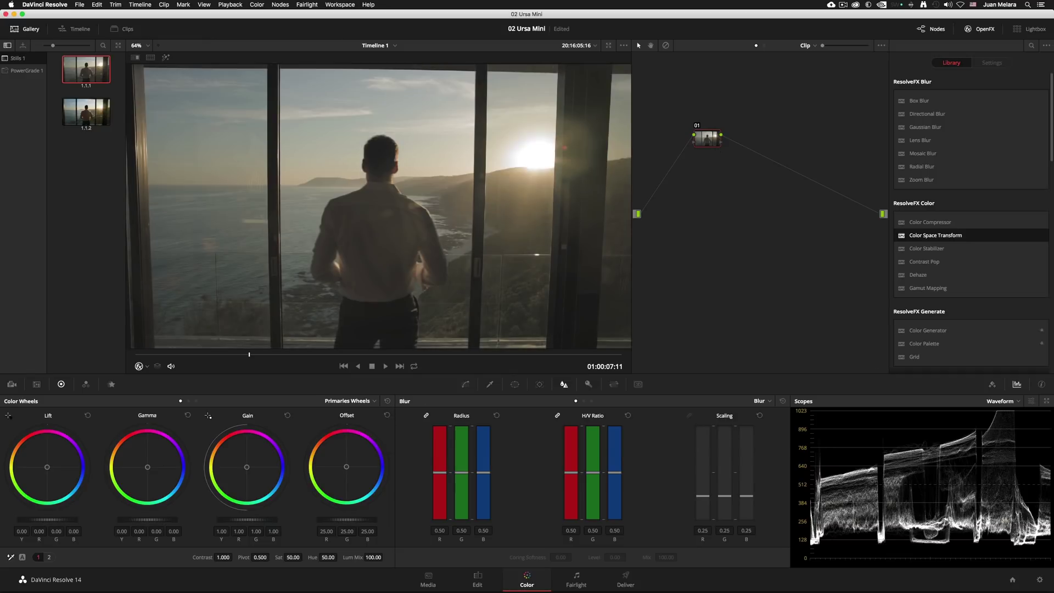
# - Apply Color Space Transform to node 01, mapping Blackmagic Film Log gamma to ARRI LogC
pyautogui.moveTo(936, 235); pyautogui.dragTo(710, 140)
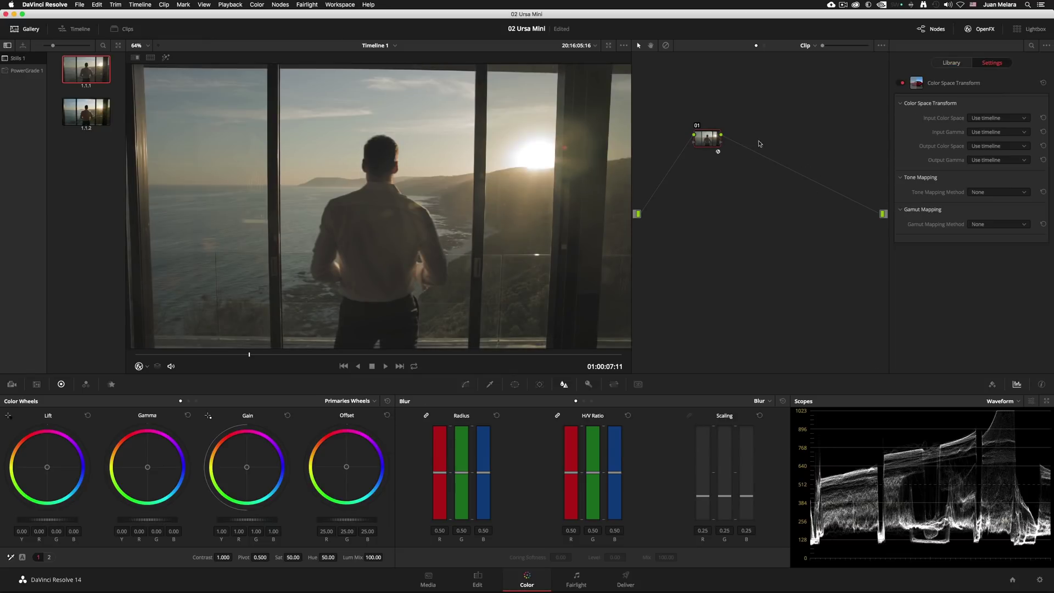
pyautogui.click(997, 132)
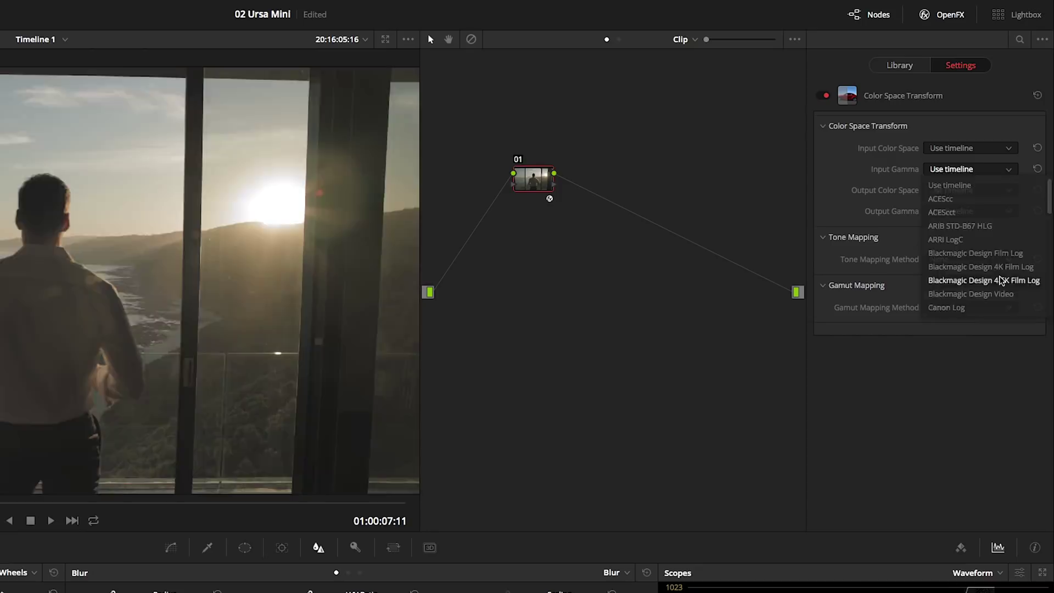
pyautogui.click(1004, 206)
pyautogui.click(981, 279)
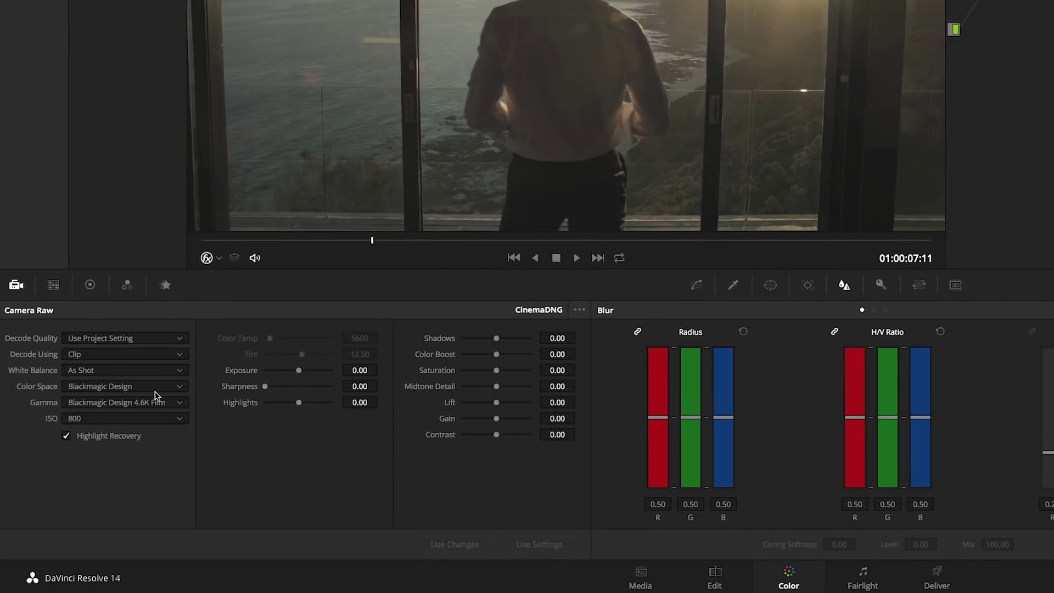
# - Set the Camera Raw Color Space to Rec.709 and Gamma to Linear
pyautogui.click(104, 453)
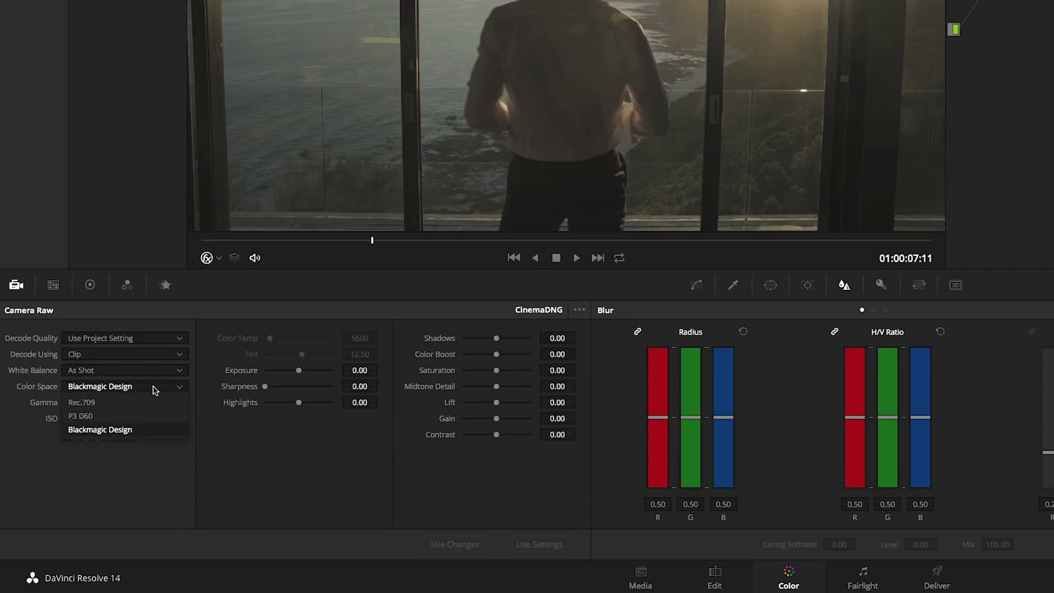
pyautogui.click(153, 403)
pyautogui.click(155, 405)
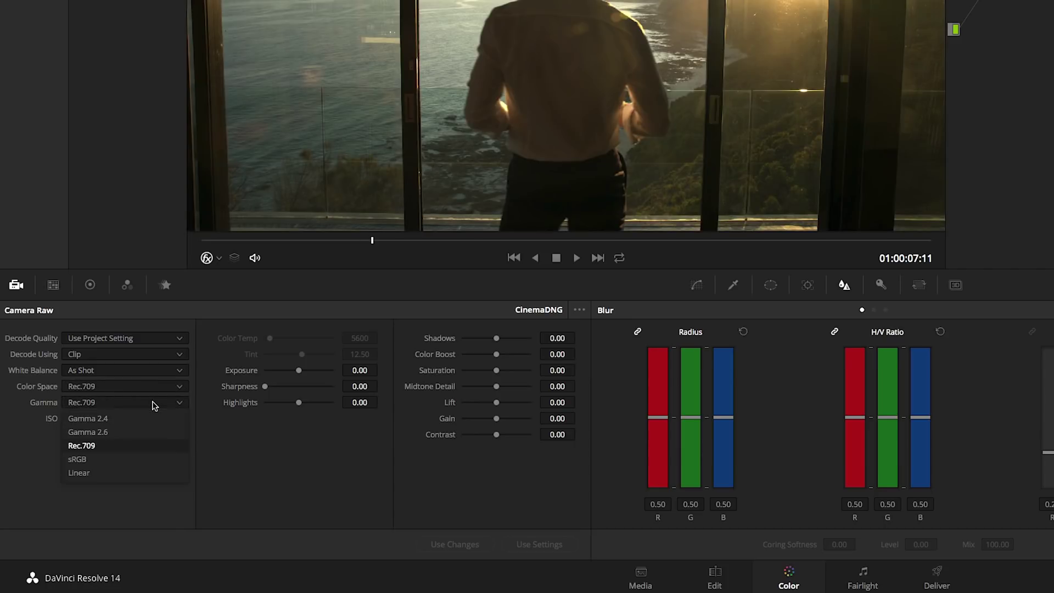
pyautogui.click(142, 472)
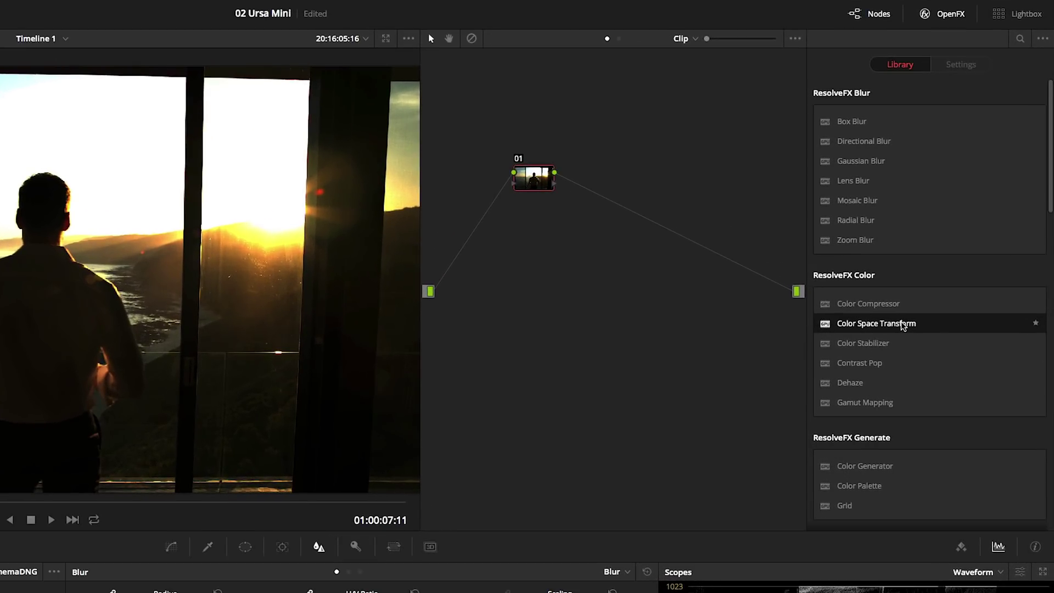
# - Apply Color Space Transform to node 01 with Linear input gamma and Cineon Film Log output gamma
pyautogui.moveTo(903, 325); pyautogui.dragTo(538, 187)
pyautogui.click(1000, 172)
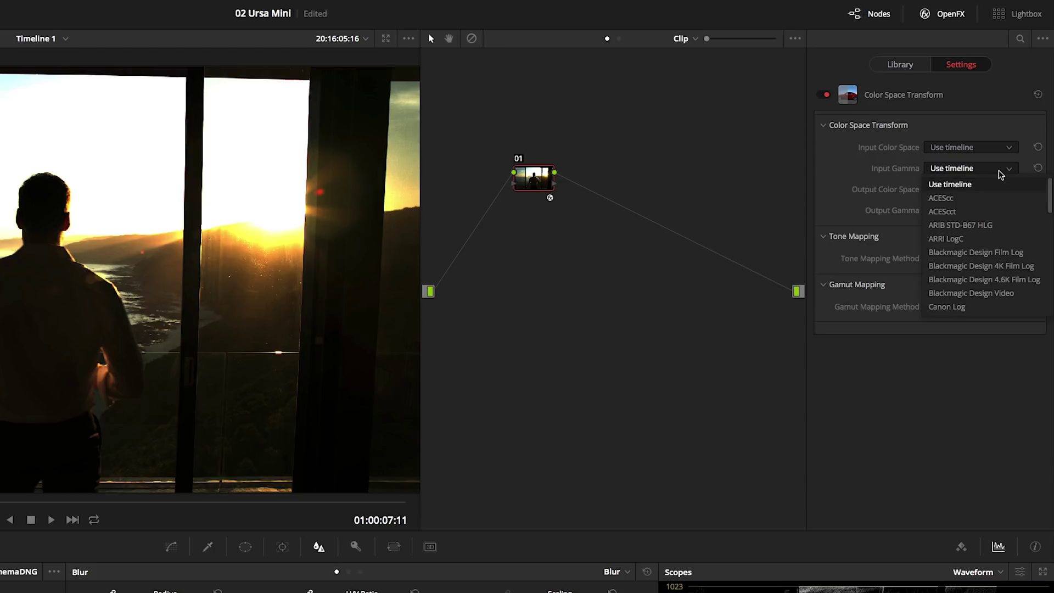
pyautogui.scroll(-3, 977, 253)
pyautogui.click(959, 292)
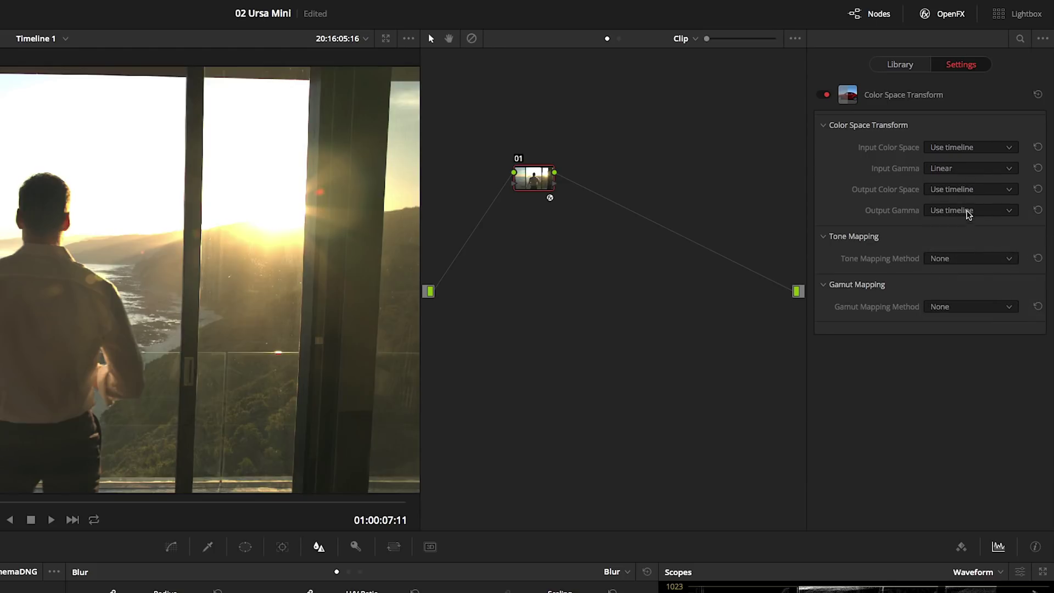
pyautogui.click(970, 212)
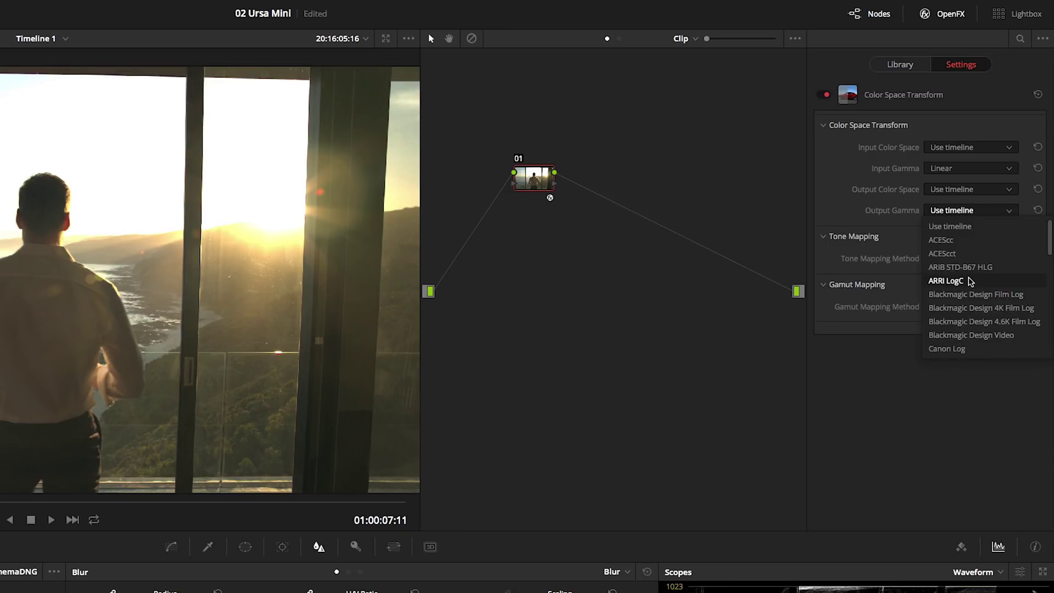
pyautogui.scroll(-3, 971, 282)
pyautogui.click(970, 253)
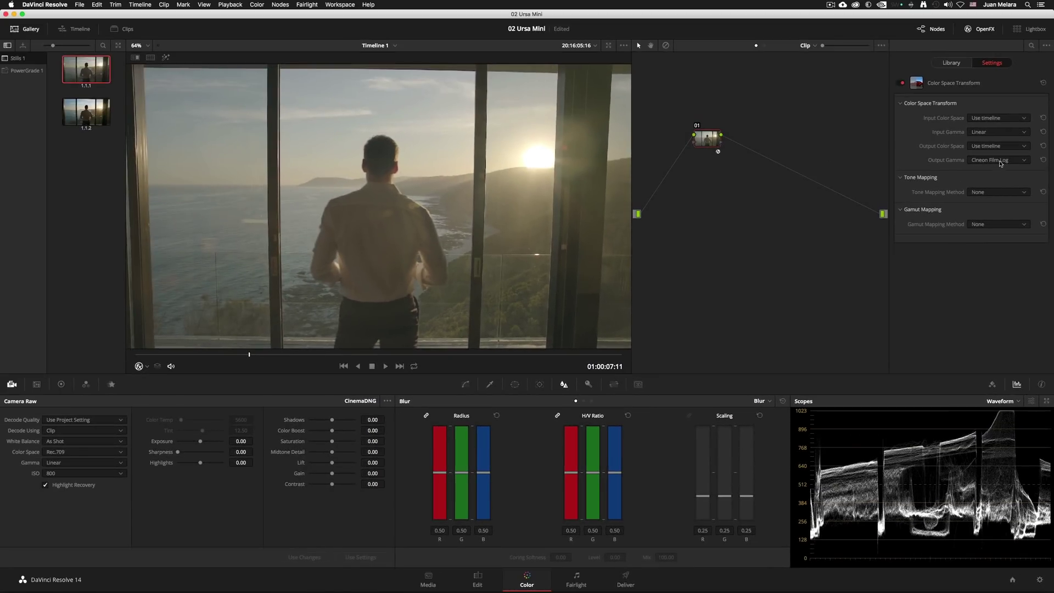
# - Change the CST Output Gamma from Cineon Film Log to ARRI LogC
pyautogui.click(1001, 162)
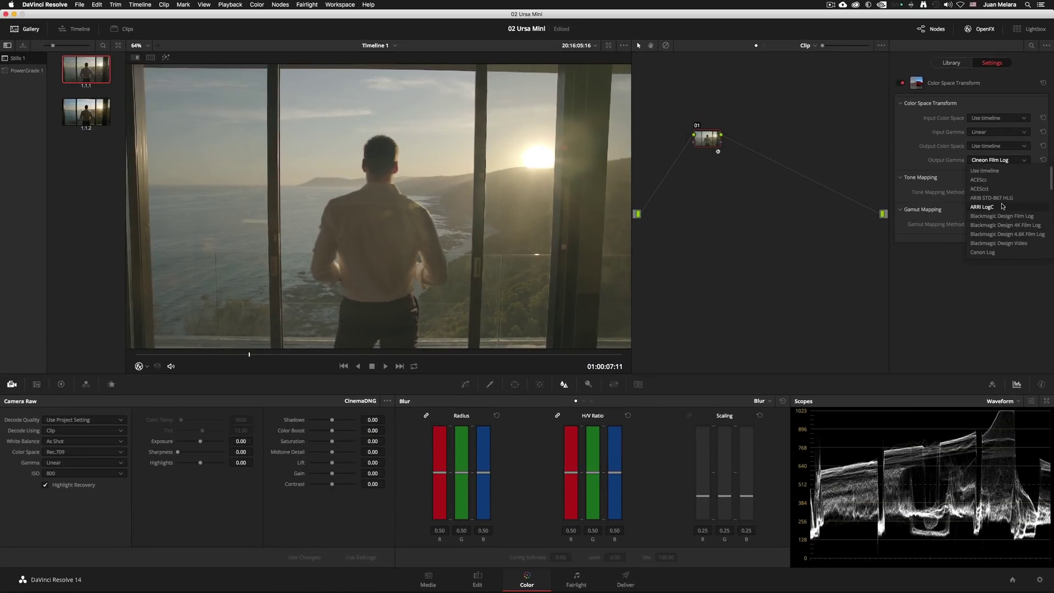
pyautogui.click(983, 207)
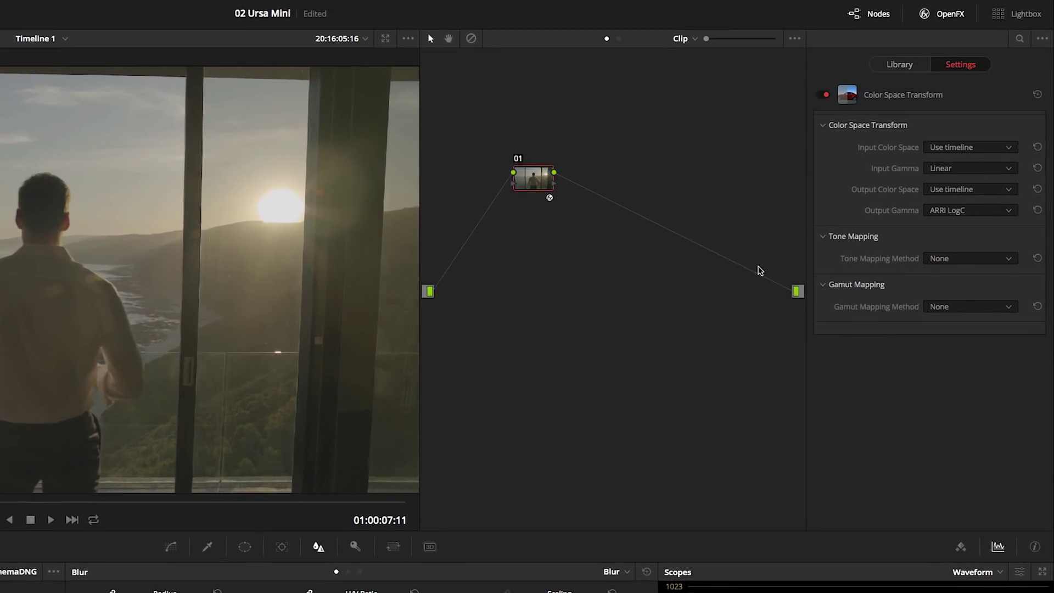
# - Set the CST Input Color Space to Rec.709 and Output Color Space to Blackmagic 4.6K Film v3
pyautogui.click(971, 148)
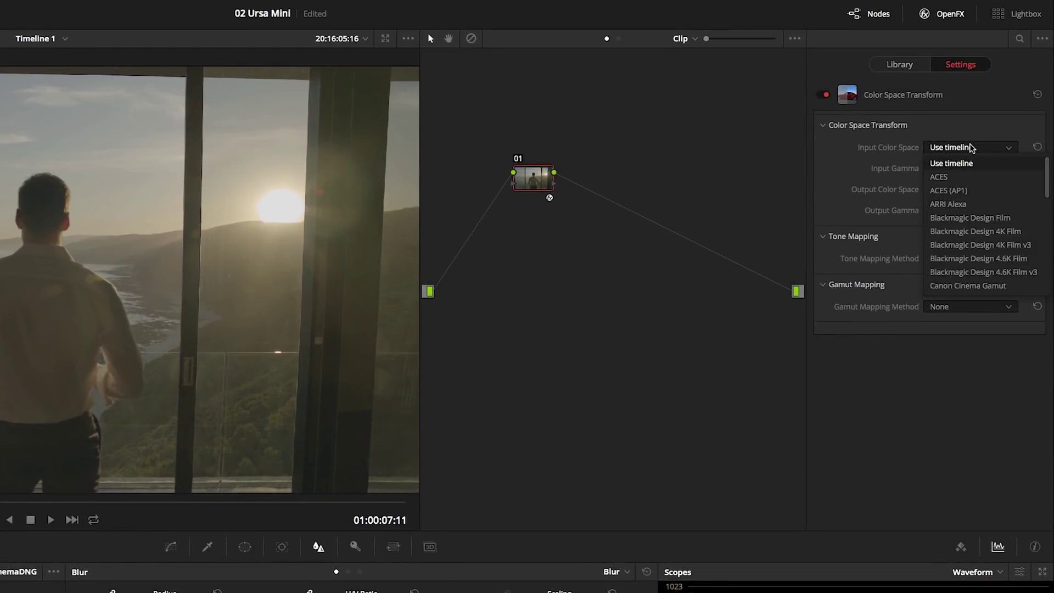
pyautogui.scroll(-5, 971, 230)
pyautogui.click(951, 286)
pyautogui.click(975, 190)
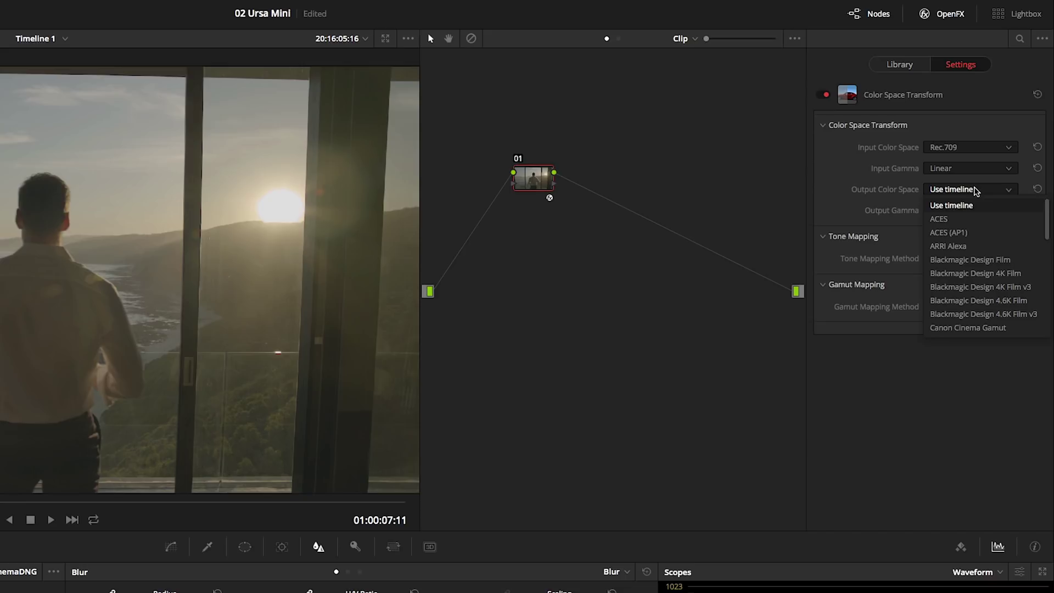
pyautogui.click(1008, 314)
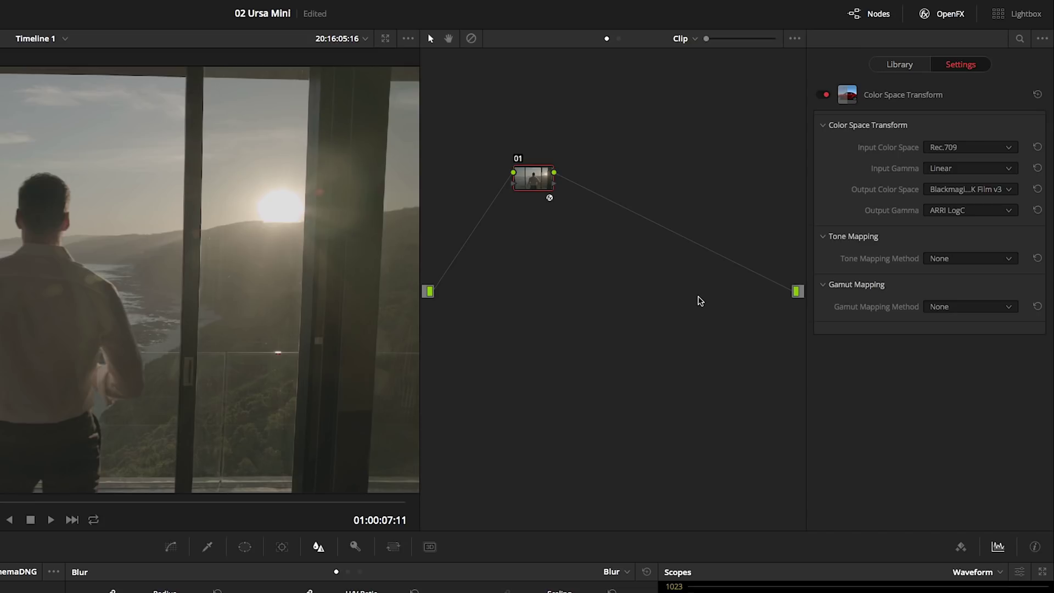
# - Add serial node 02 with a Color Space Transform using ARRI LogC input gamma
pyautogui.hotkey('alt', 's')
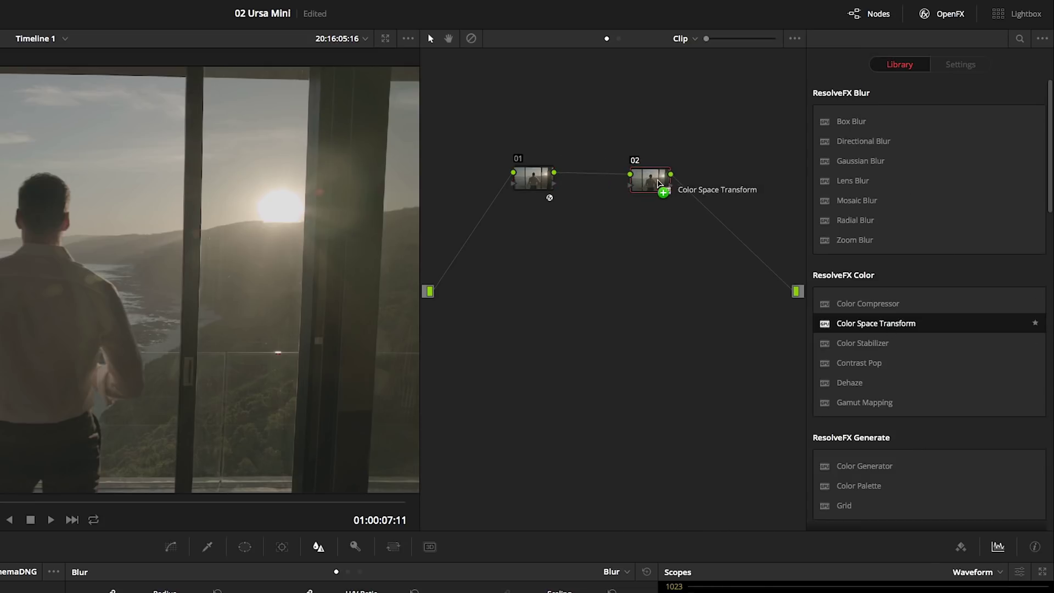
pyautogui.moveTo(883, 326); pyautogui.dragTo(657, 184)
pyautogui.click(977, 167)
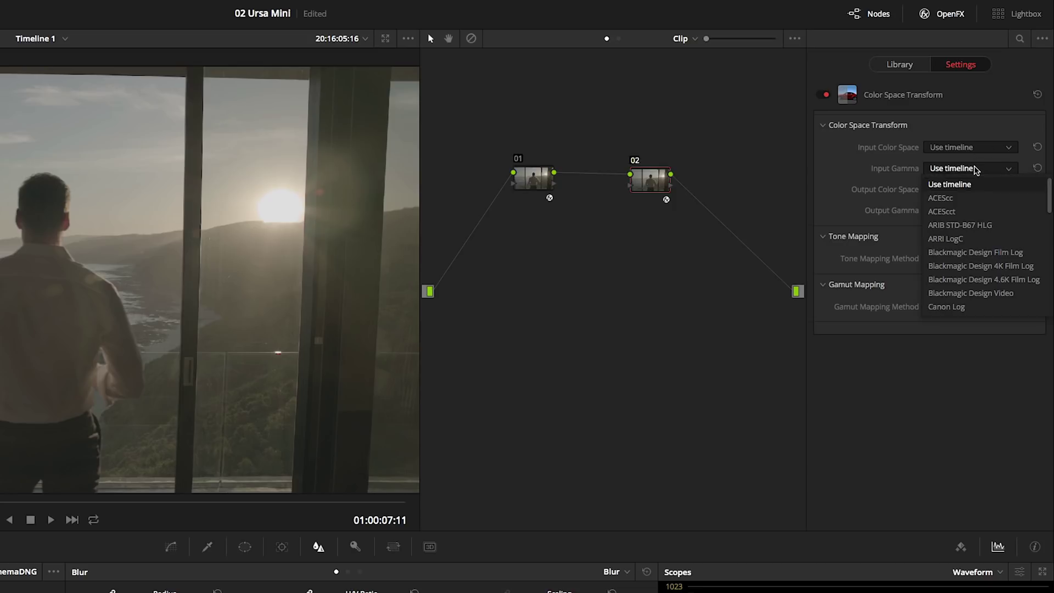
pyautogui.click(976, 238)
# - Set node 02's output gamma to Rec.709 with Luminance Mapping tone mapping
pyautogui.click(973, 213)
pyautogui.scroll(-3, 970, 286)
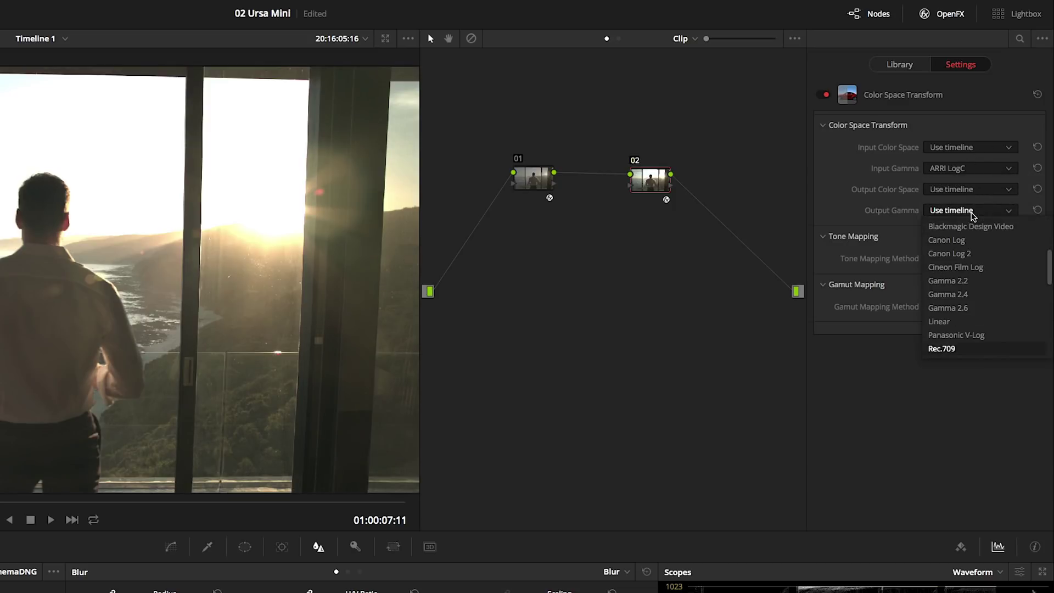
pyautogui.click(963, 348)
pyautogui.click(964, 264)
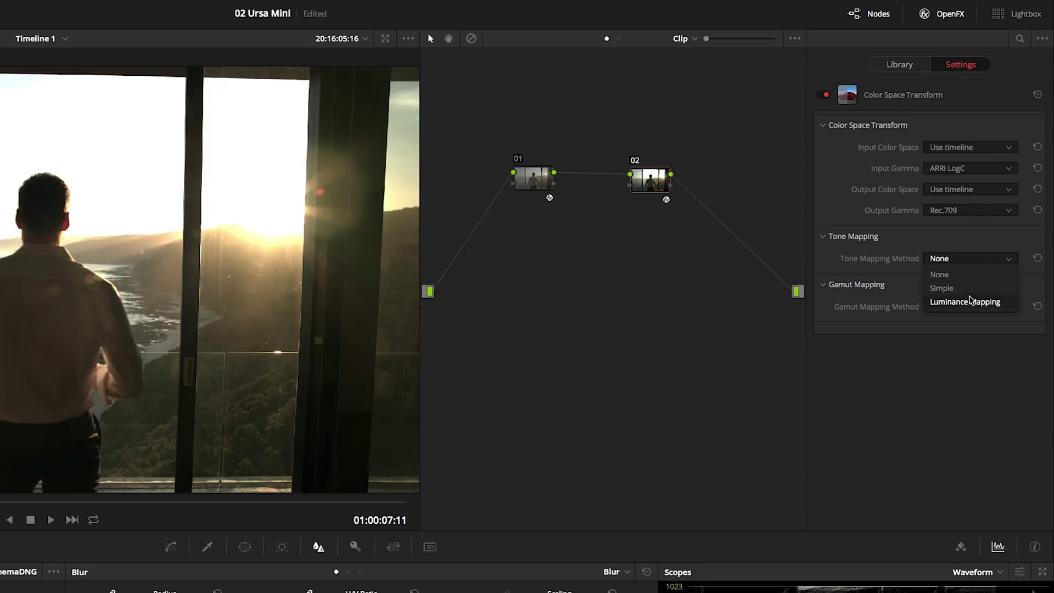
pyautogui.click(968, 301)
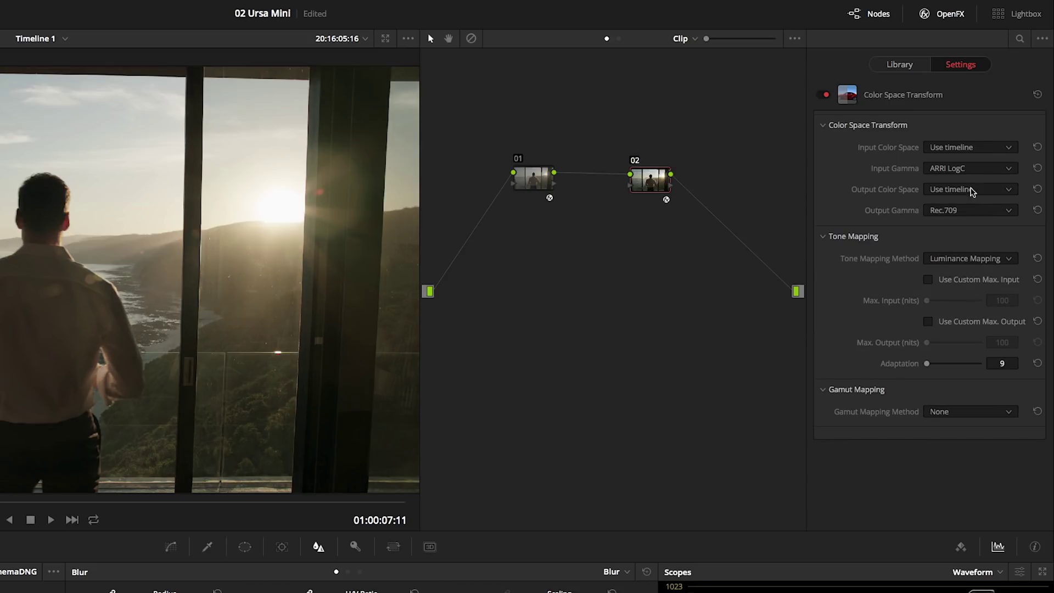
# - Set node 02's input colour space to Blackmagic 4.6K Film v3 and browse output colour spaces
pyautogui.click(981, 148)
pyautogui.click(1016, 273)
pyautogui.click(982, 189)
pyautogui.scroll(-5, 982, 199)
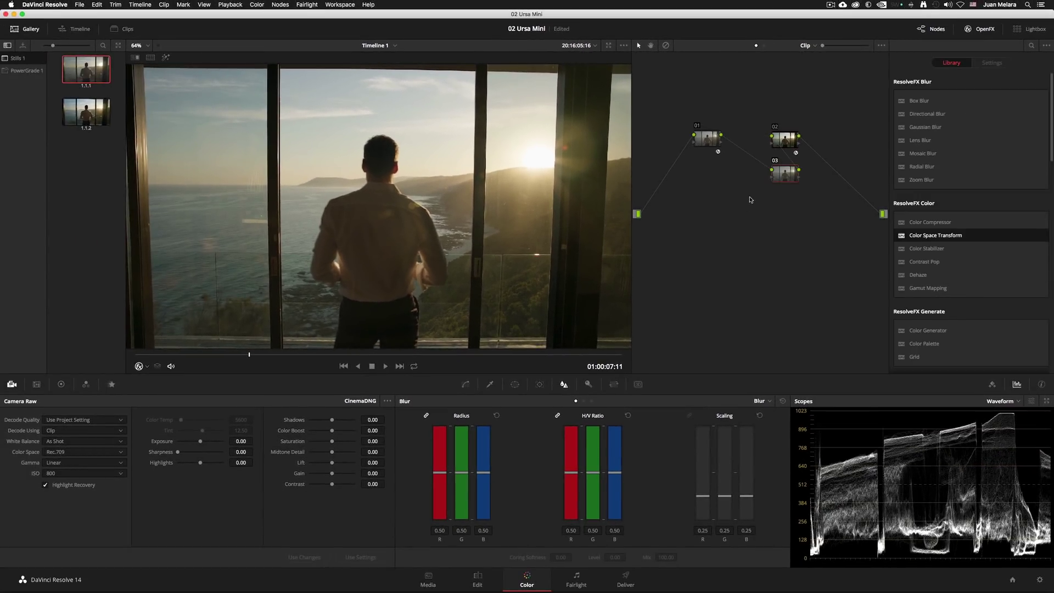
# - Insert node 03 between nodes 01 and 02 and adjust its saturation on the colour wheels
pyautogui.moveTo(785, 173); pyautogui.dragTo(750, 153)
pyautogui.click(61, 384)
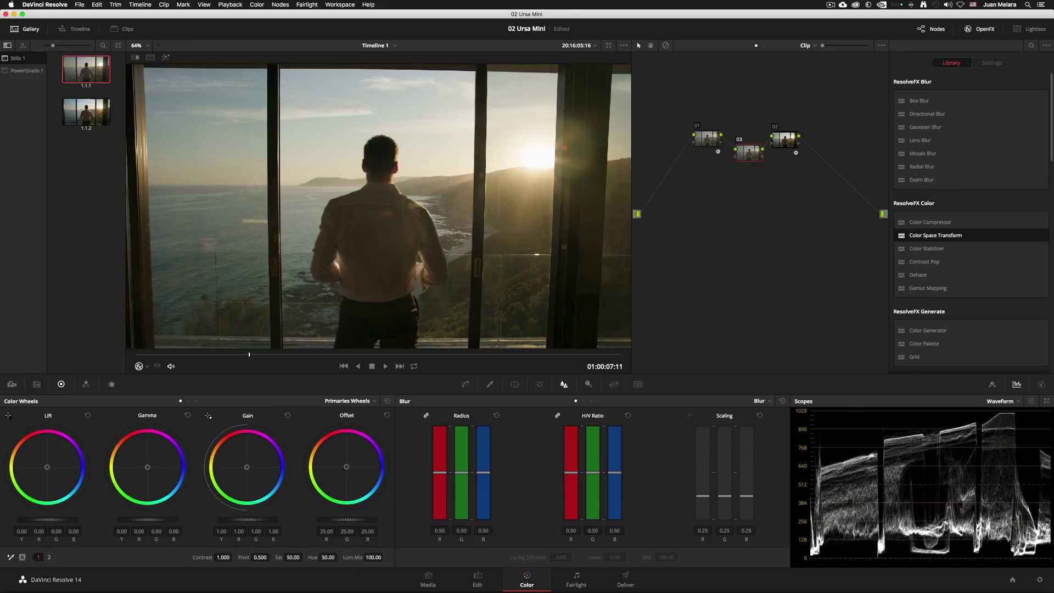
pyautogui.moveTo(304, 556); pyautogui.dragTo(316, 556)
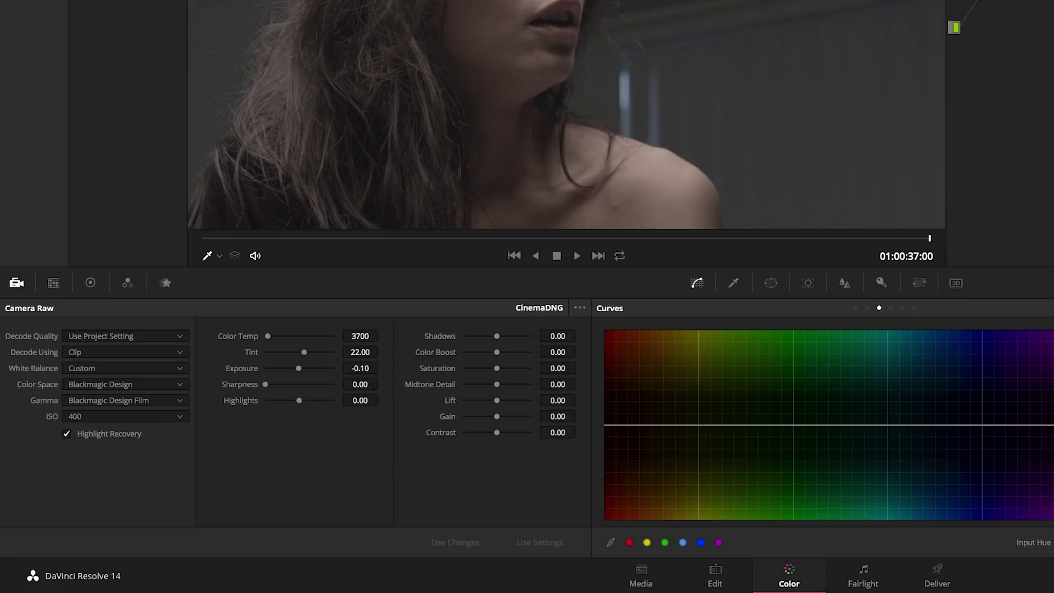
# - Decode the woman's raw clip with Rec.709 colour space and Linear gamma
pyautogui.click(103, 386)
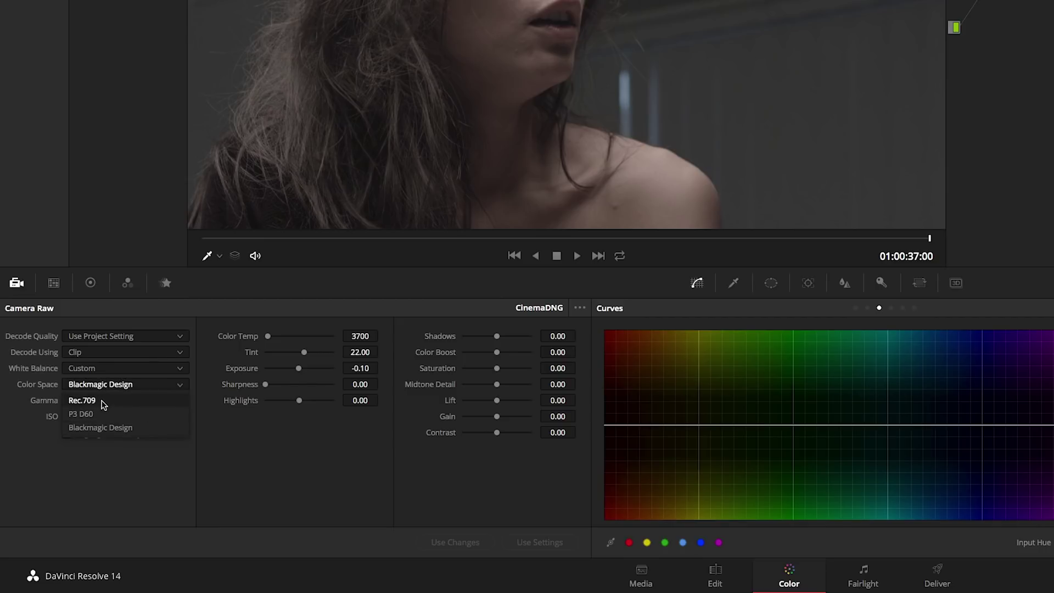
pyautogui.click(103, 400)
pyautogui.click(106, 472)
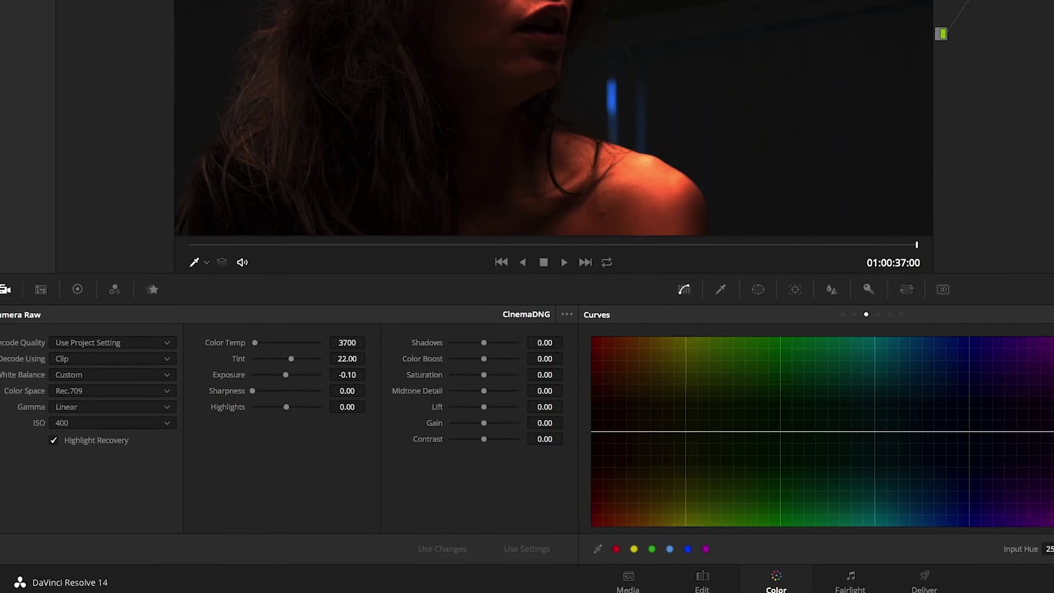
# - Apply Color Space Transform to node 01 converting Linear input gamma to ARRI LogC output
pyautogui.moveTo(878, 323); pyautogui.dragTo(544, 187)
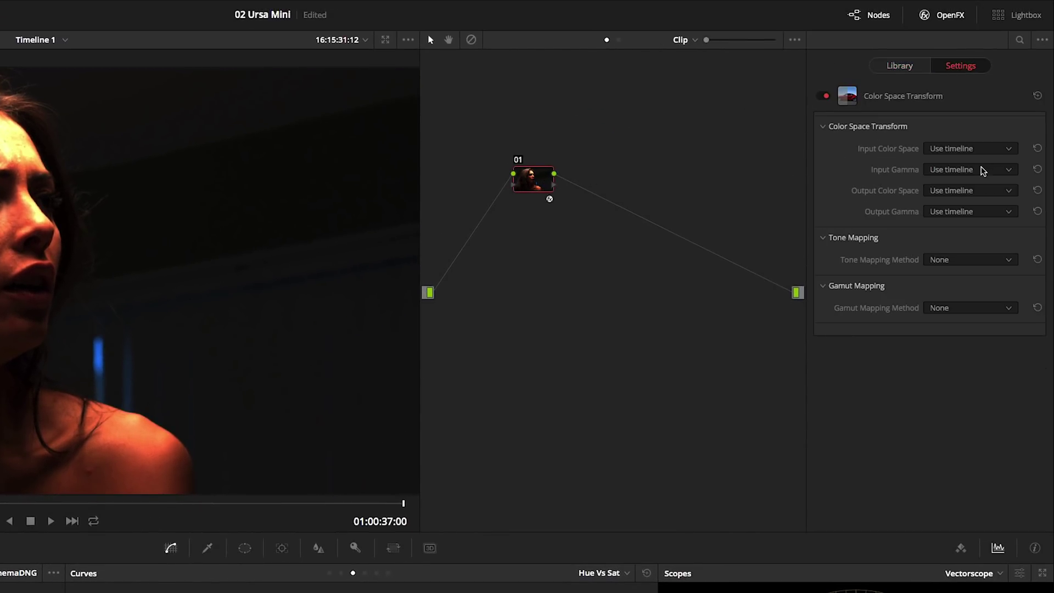
pyautogui.click(982, 171)
pyautogui.scroll(-3, 980, 232)
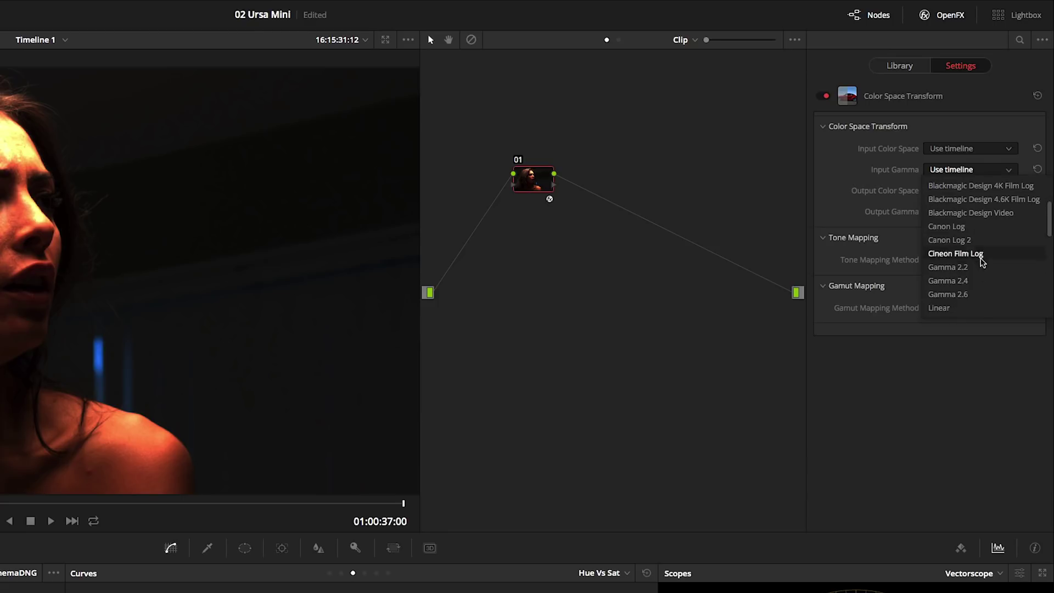
pyautogui.click(970, 308)
pyautogui.click(973, 213)
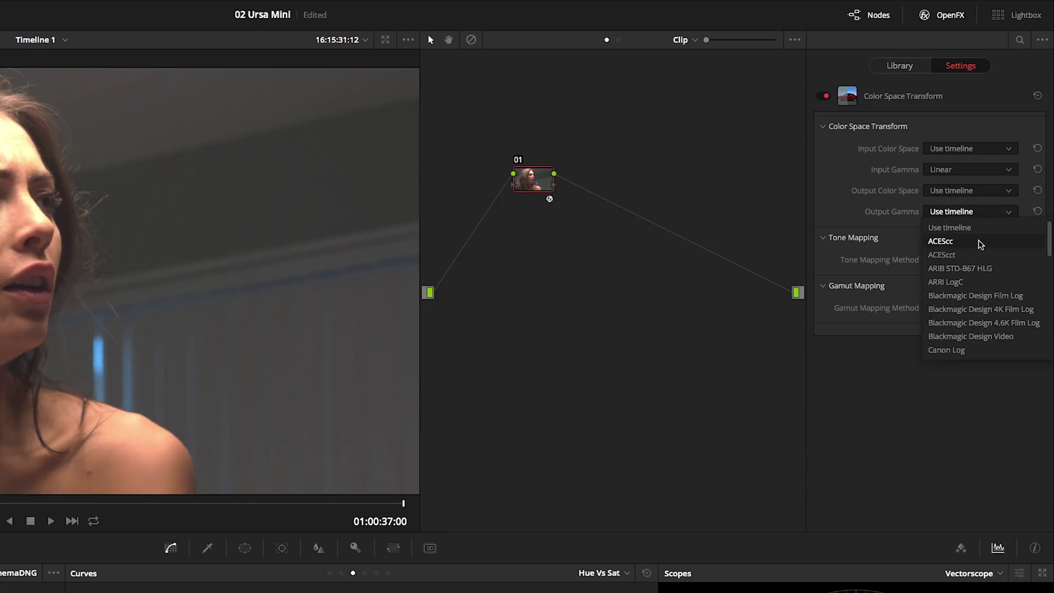
pyautogui.click(948, 282)
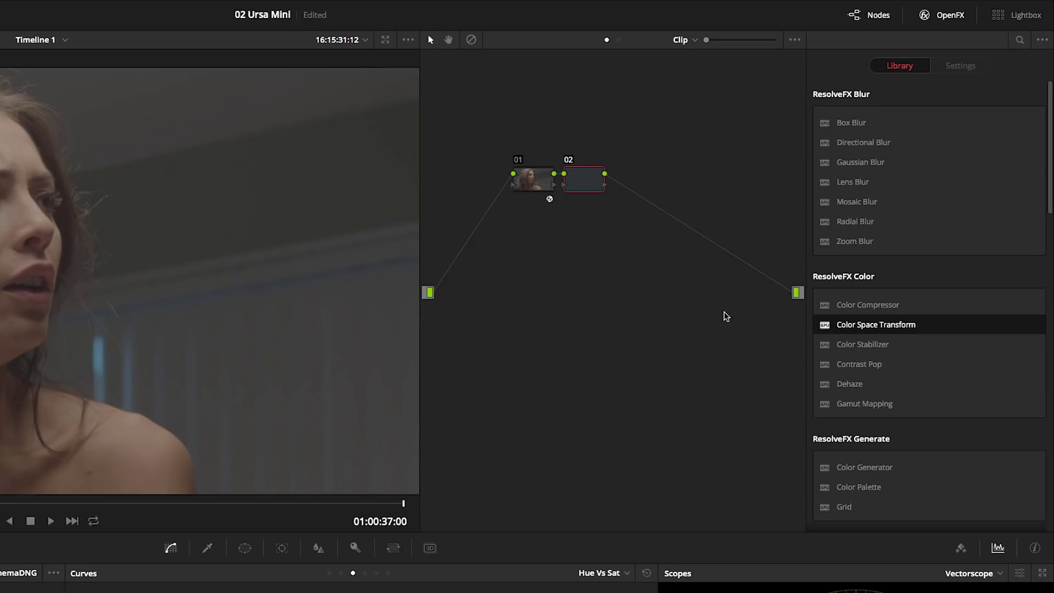
# - Apply Color Space Transform to node 02: ARRI LogC input, Rec.709 output gamma, Luminance Mapping tone mapping
pyautogui.moveTo(876, 325); pyautogui.dragTo(585, 183)
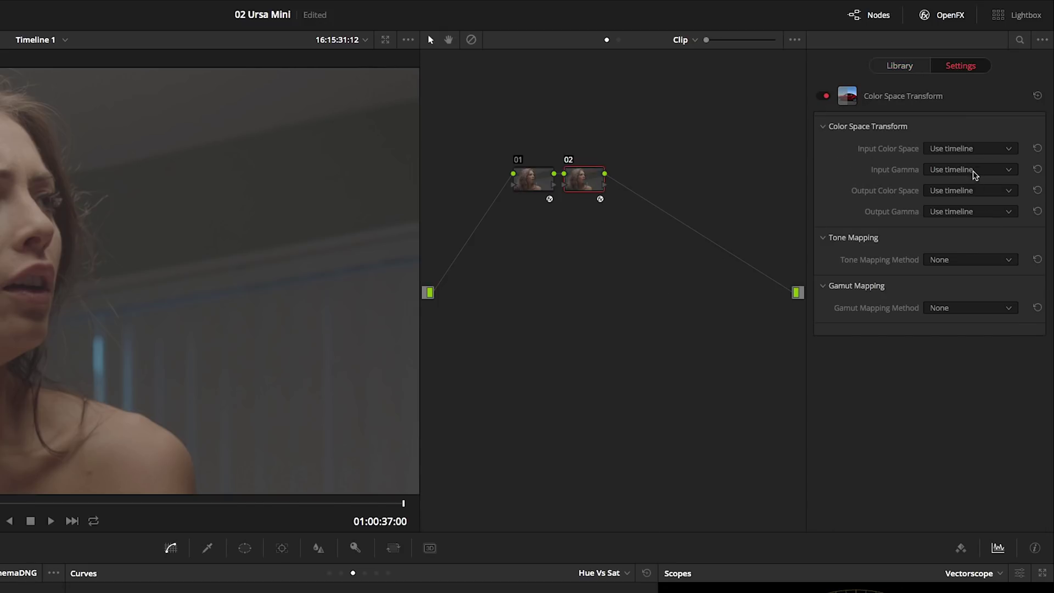
pyautogui.click(975, 170)
pyautogui.click(972, 240)
pyautogui.click(965, 213)
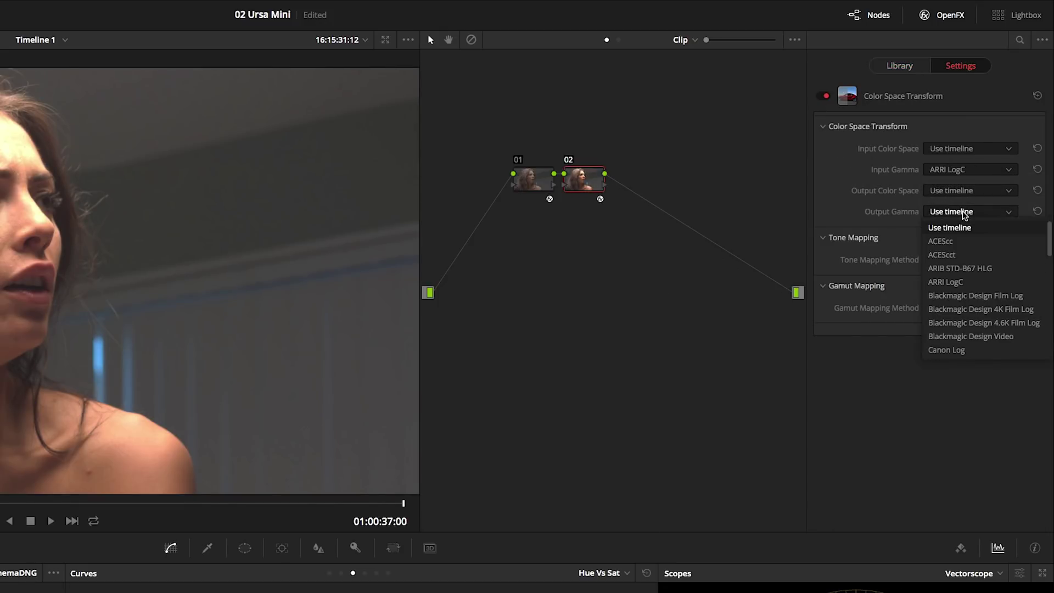
pyautogui.scroll(-3, 961, 319)
pyautogui.click(947, 349)
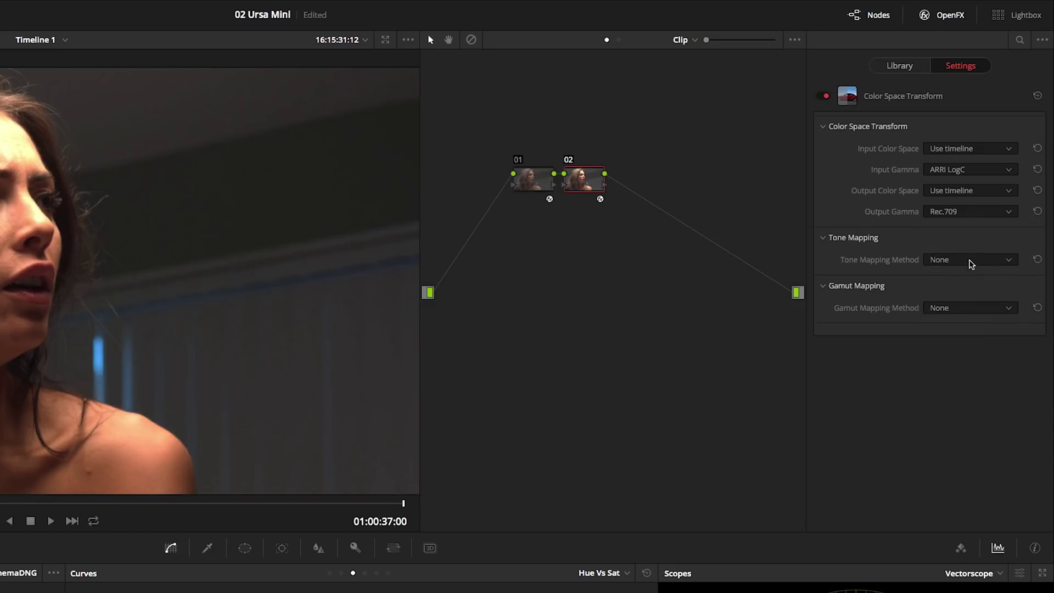
pyautogui.click(970, 262)
pyautogui.click(966, 304)
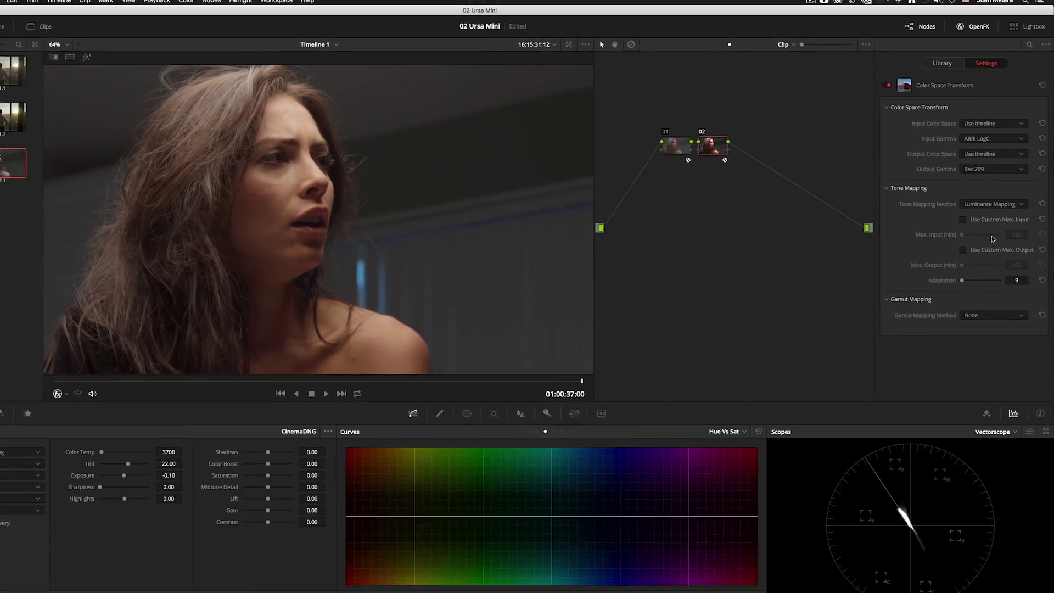